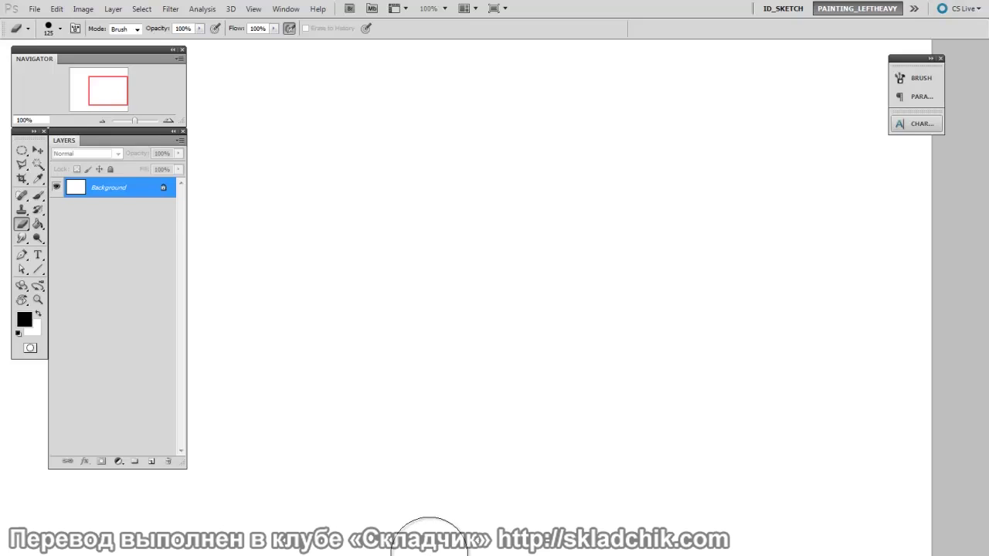
Add a new layer and brush a freehand squiggle and two long rising diagonal strokes on it
{"action": "key", "text": "ctrl+shift+alt+n"}
{"action": "key", "text": "b"}
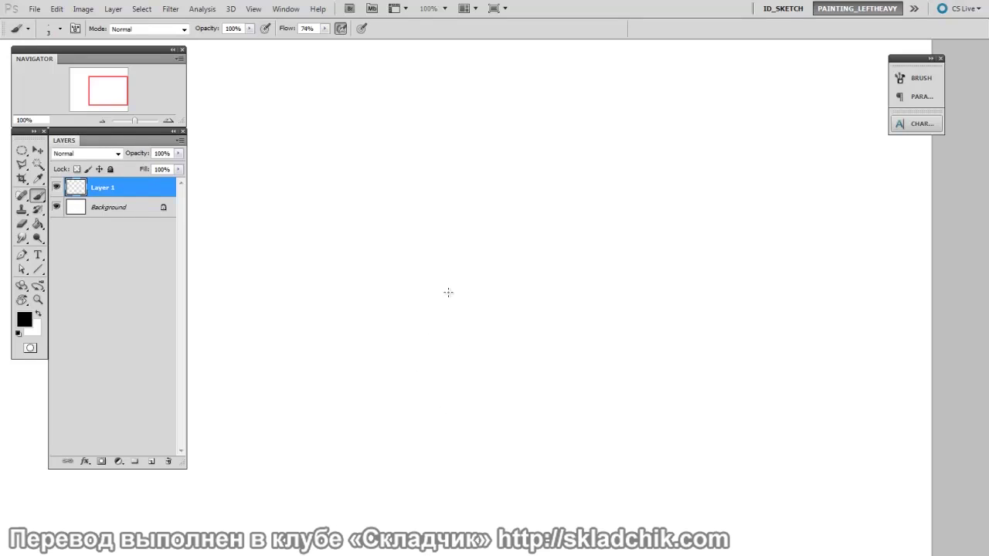
{"action": "mouse_move", "coordinate": [275, 92]}
{"action": "left_mouse_down"}
{"action": "mouse_move", "coordinate": [259, 116]}
{"action": "mouse_move", "coordinate": [328, 248]}
{"action": "left_mouse_up"}
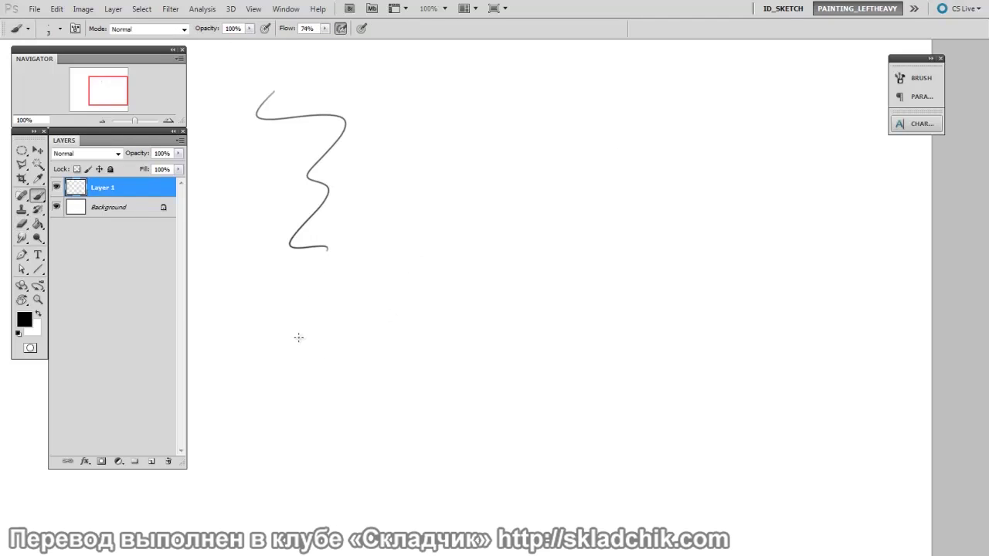
{"action": "left_click_drag", "start_coordinate": [251, 379], "coordinate": [568, 134]}
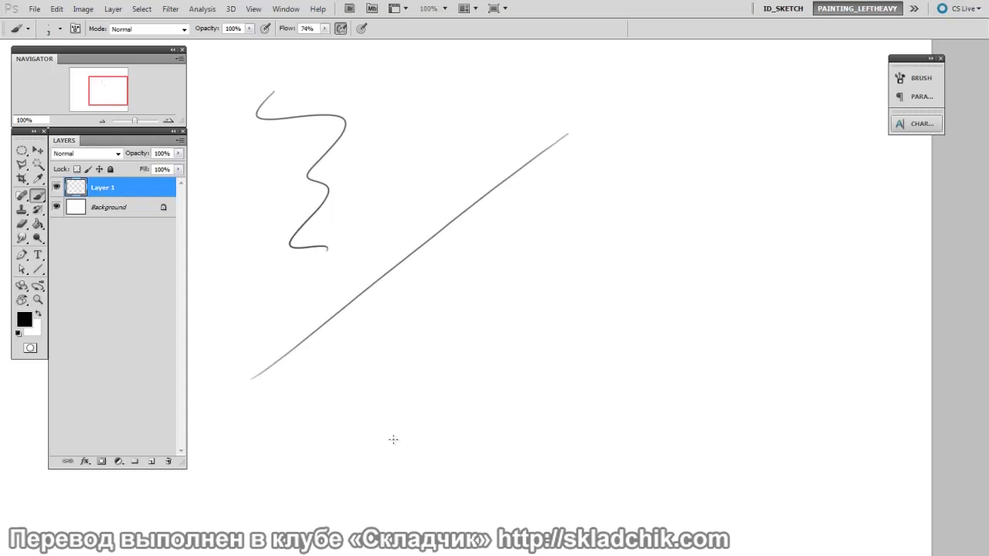
{"action": "left_click_drag", "start_coordinate": [376, 346], "coordinate": [595, 189]}
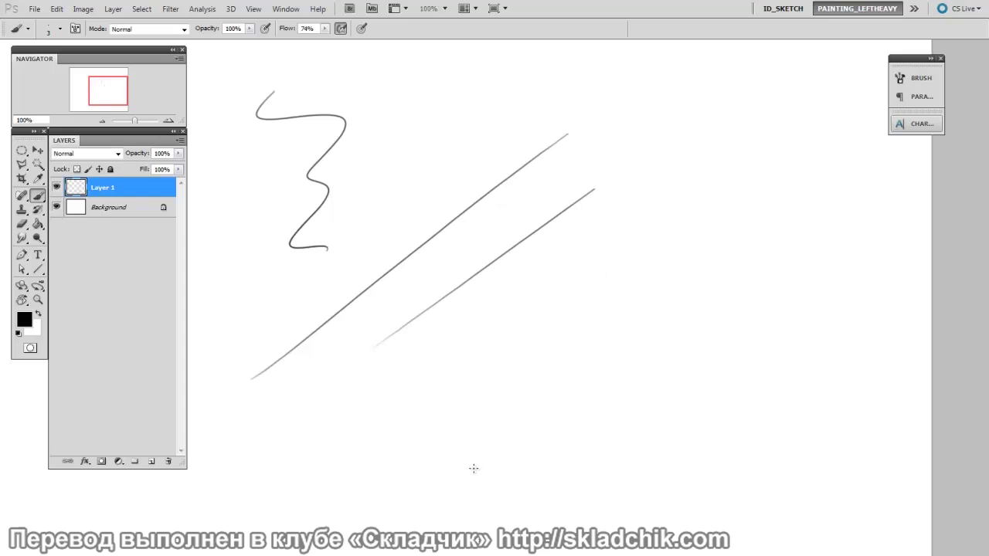
Brush a group of nearly parallel, gently rising freehand strokes beneath the two diagonal lines
{"action": "left_click_drag", "start_coordinate": [428, 329], "coordinate": [673, 241]}
{"action": "left_click_drag", "start_coordinate": [419, 348], "coordinate": [727, 257]}
{"action": "mouse_move", "coordinate": [430, 366]}
{"action": "left_mouse_down"}
{"action": "mouse_move", "coordinate": [751, 274]}
{"action": "mouse_move", "coordinate": [751, 291]}
{"action": "left_mouse_up"}
Rotate the canvas, brush a set of parallel strokes crossing the previous group, and reset the canvas rotation
{"action": "left_click_drag", "start_coordinate": [533, 294], "coordinate": [499, 209]}
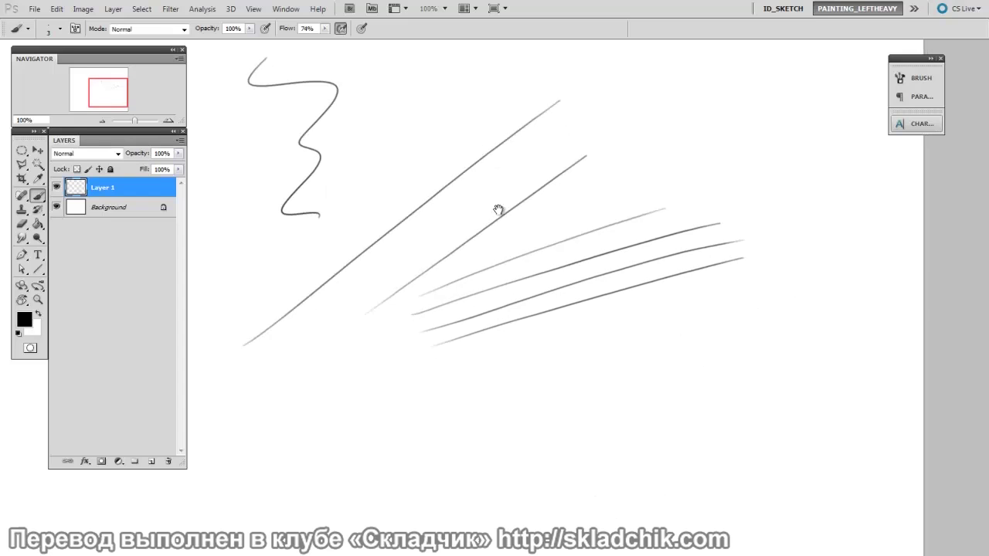
{"action": "key", "text": "r"}
{"action": "mouse_move", "coordinate": [764, 346]}
{"action": "left_mouse_down"}
{"action": "mouse_move", "coordinate": [702, 285]}
{"action": "mouse_move", "coordinate": [646, 178]}
{"action": "mouse_move", "coordinate": [473, 153]}
{"action": "mouse_move", "coordinate": [420, 169]}
{"action": "left_mouse_up"}
{"action": "key", "text": "b"}
{"action": "left_click_drag", "start_coordinate": [252, 315], "coordinate": [498, 145]}
{"action": "mouse_move", "coordinate": [256, 339]}
{"action": "left_mouse_down"}
{"action": "mouse_move", "coordinate": [522, 146]}
{"action": "mouse_move", "coordinate": [518, 166]}
{"action": "left_mouse_up"}
{"action": "left_click_drag", "start_coordinate": [263, 373], "coordinate": [546, 176]}
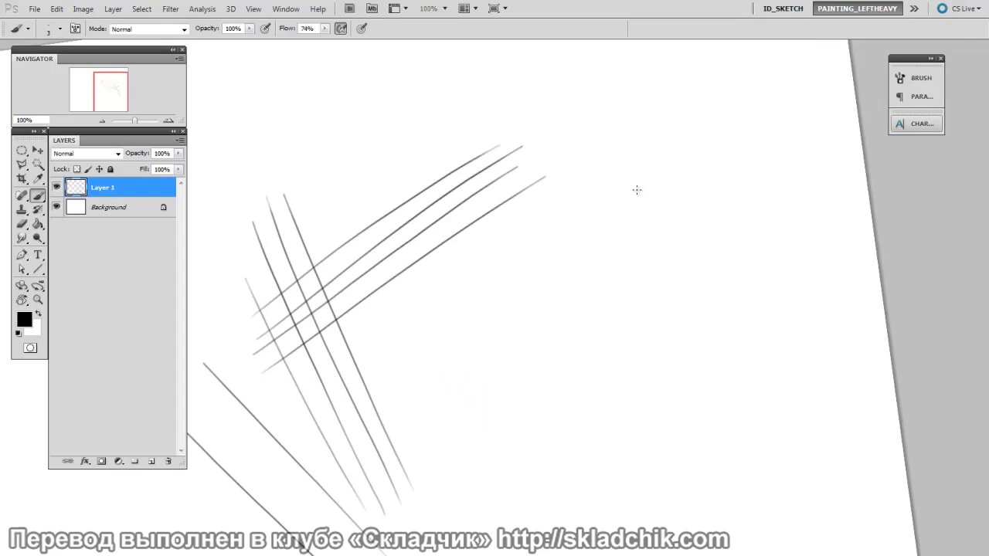
{"action": "key", "text": "Escape"}
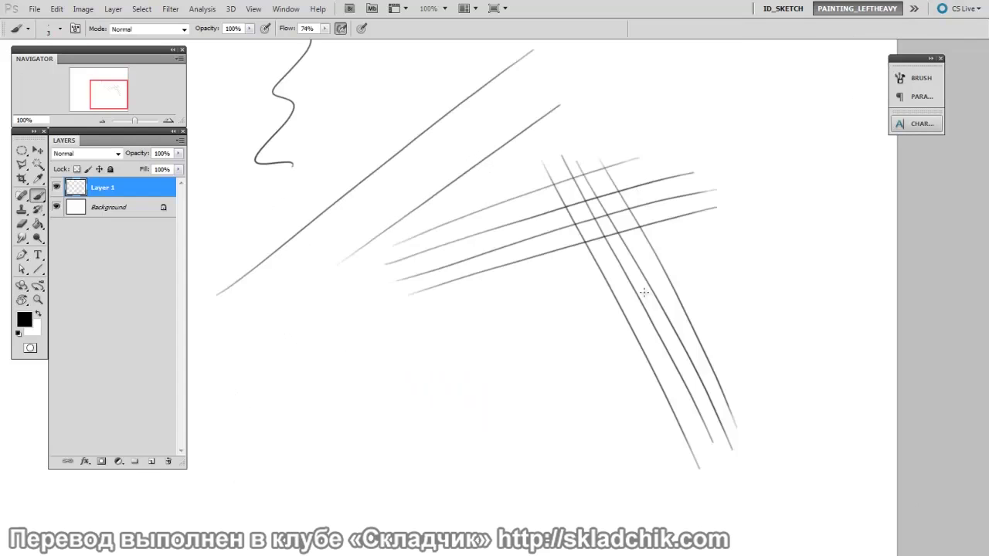
Brush four more parallel rising freehand strokes in the empty area beside the crosshatched lines
{"action": "mouse_move", "coordinate": [278, 352]}
{"action": "left_mouse_down"}
{"action": "mouse_move", "coordinate": [433, 189]}
{"action": "mouse_move", "coordinate": [470, 166]}
{"action": "left_mouse_up"}
{"action": "left_click_drag", "start_coordinate": [311, 348], "coordinate": [475, 172]}
{"action": "left_click_drag", "start_coordinate": [305, 370], "coordinate": [479, 177]}
{"action": "left_click_drag", "start_coordinate": [345, 345], "coordinate": [497, 180]}
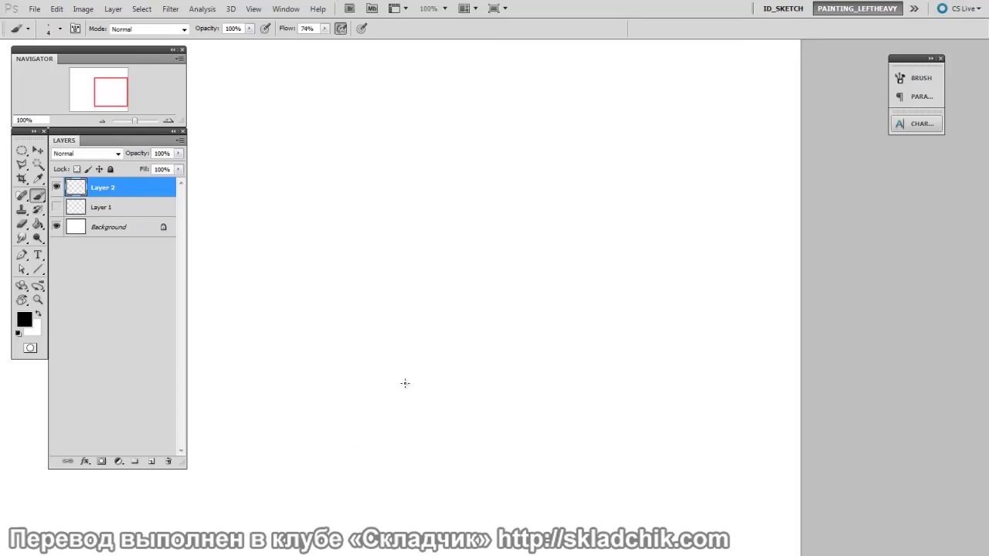
On Layer 2, brush a squiggle, a long straight rising line and a near-horizontal straight line between clicked endpoints
{"action": "mouse_move", "coordinate": [233, 82]}
{"action": "left_mouse_down"}
{"action": "mouse_move", "coordinate": [260, 118]}
{"action": "mouse_move", "coordinate": [248, 193]}
{"action": "left_mouse_up"}
{"action": "left_click", "coordinate": [228, 290]}
{"action": "left_click", "coordinate": [648, 133], "text": "shift"}
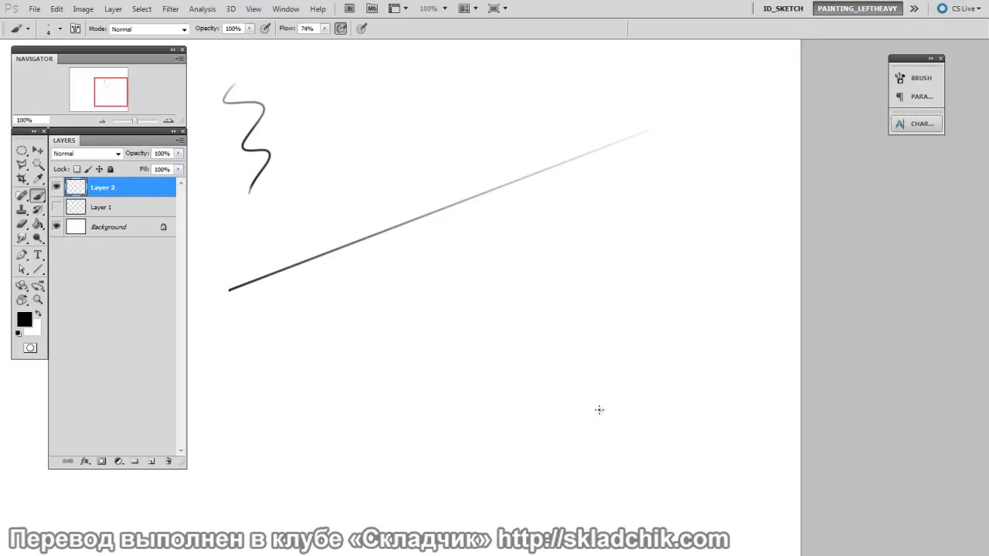
{"action": "left_click", "coordinate": [298, 302]}
{"action": "left_click", "coordinate": [663, 291], "text": "shift"}
Brush a faint stroke and extend it with connected straight segments into a zigzag crossing the horizontal line
{"action": "left_click_drag", "start_coordinate": [607, 311], "coordinate": [389, 383]}
{"action": "left_click", "coordinate": [506, 240], "text": "shift"}
{"action": "left_click", "coordinate": [576, 384], "text": "shift"}
{"action": "left_click", "coordinate": [652, 211], "text": "shift"}
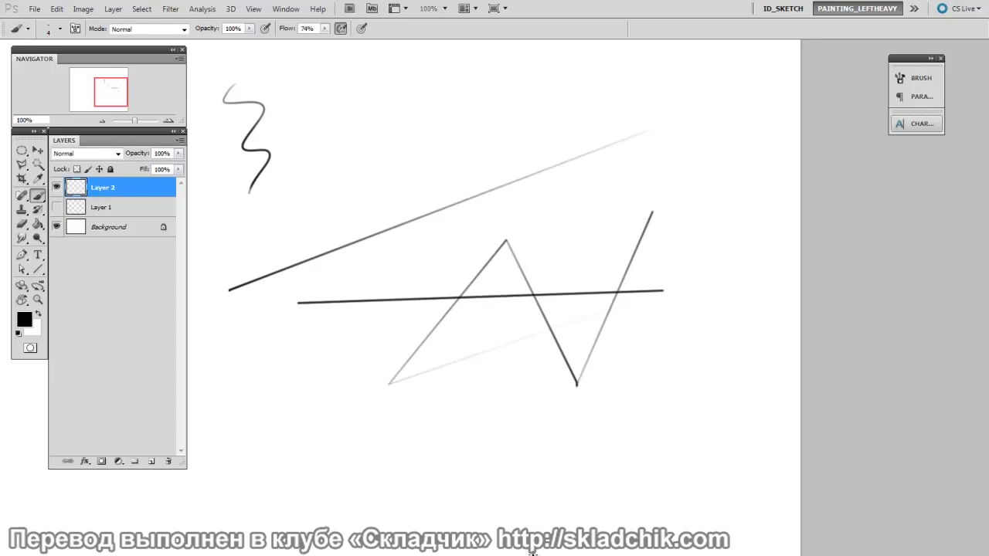
Brush a tall vertical straight line near the canvas's right edge and a series of straight zigzag segments back across the drawing
{"action": "left_click", "coordinate": [705, 140]}
{"action": "left_click", "coordinate": [699, 432], "text": "shift"}
{"action": "left_click", "coordinate": [595, 232], "text": "shift"}
{"action": "left_click", "coordinate": [489, 380], "text": "shift"}
{"action": "left_click", "coordinate": [506, 245], "text": "shift"}
{"action": "left_click", "coordinate": [327, 382], "text": "shift"}
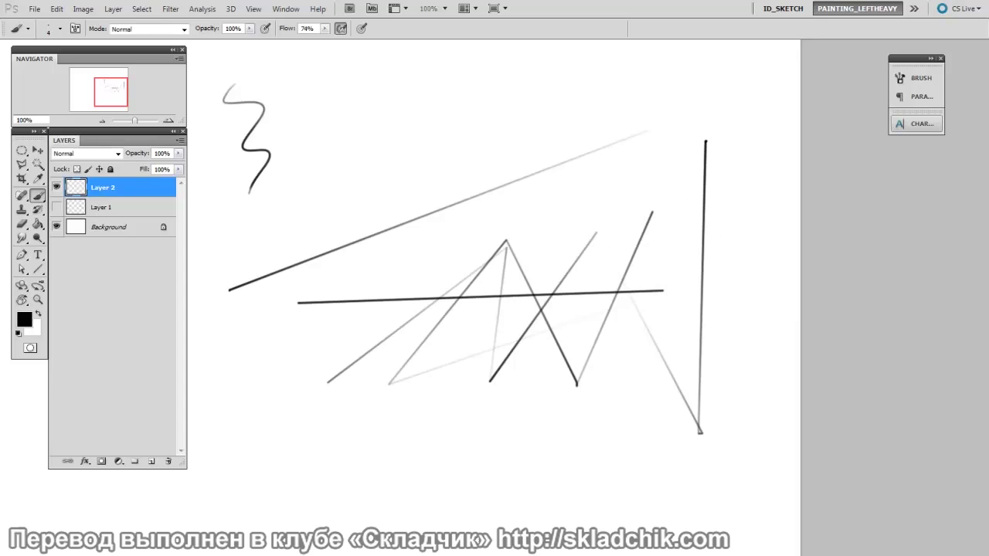
Brush two long parallel straight lines above the first rising diagonal by joining their endpoints
{"action": "left_click", "coordinate": [304, 175]}
{"action": "left_click", "coordinate": [629, 77], "text": "shift"}
{"action": "scroll", "coordinate": [610, 146], "scroll_direction": "up", "scroll_amount": 1}
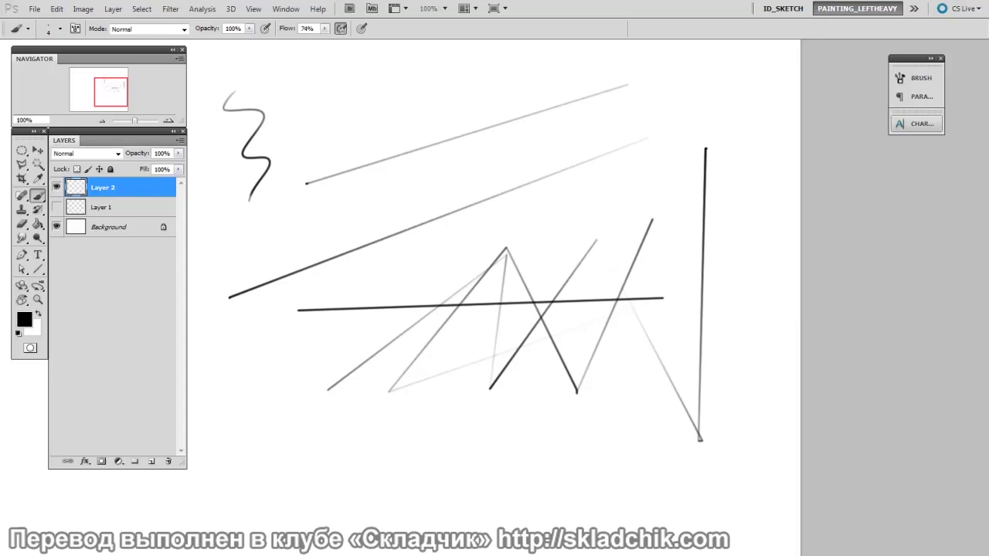
{"action": "left_click", "coordinate": [288, 223]}
{"action": "left_click", "coordinate": [644, 115], "text": "shift"}
Brush a tall narrow V from two connected straight segments beside the vertical line
{"action": "left_click", "coordinate": [725, 76]}
{"action": "left_click", "coordinate": [733, 361], "text": "shift"}
{"action": "left_click", "coordinate": [753, 81], "text": "shift"}
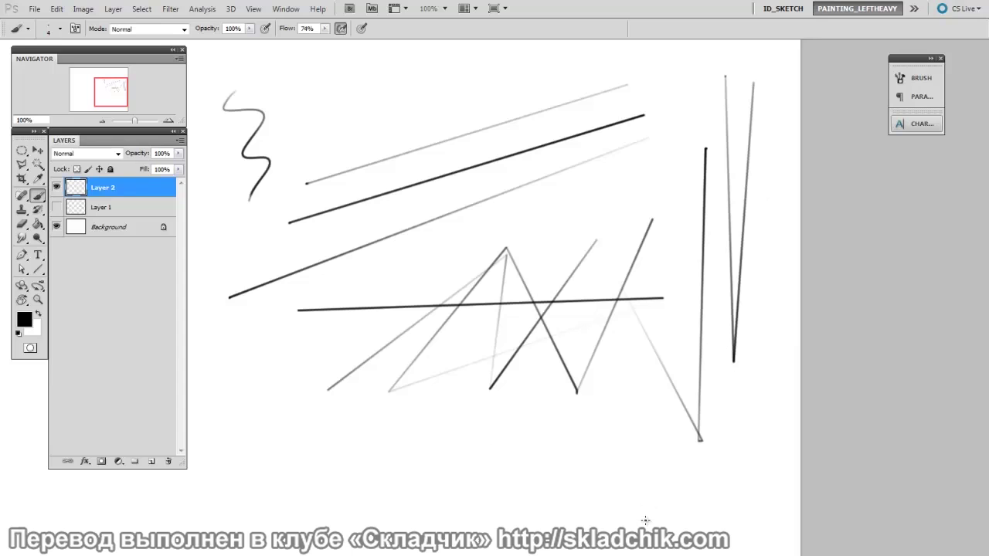
Brush a short diagonal line above the zigzag, a steep straight line near the squiggle and another long rising stroke
{"action": "mouse_move", "coordinate": [680, 164]}
{"action": "left_mouse_down"}
{"action": "mouse_move", "coordinate": [550, 226]}
{"action": "mouse_move", "coordinate": [687, 167]}
{"action": "mouse_move", "coordinate": [545, 228]}
{"action": "left_mouse_up"}
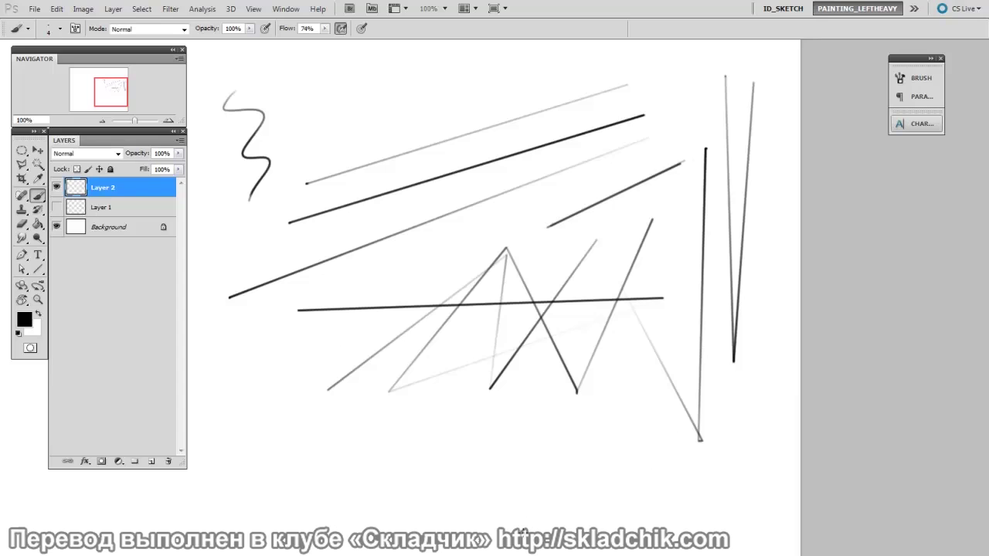
{"action": "left_click", "coordinate": [247, 390]}
{"action": "left_click", "coordinate": [341, 95], "text": "shift"}
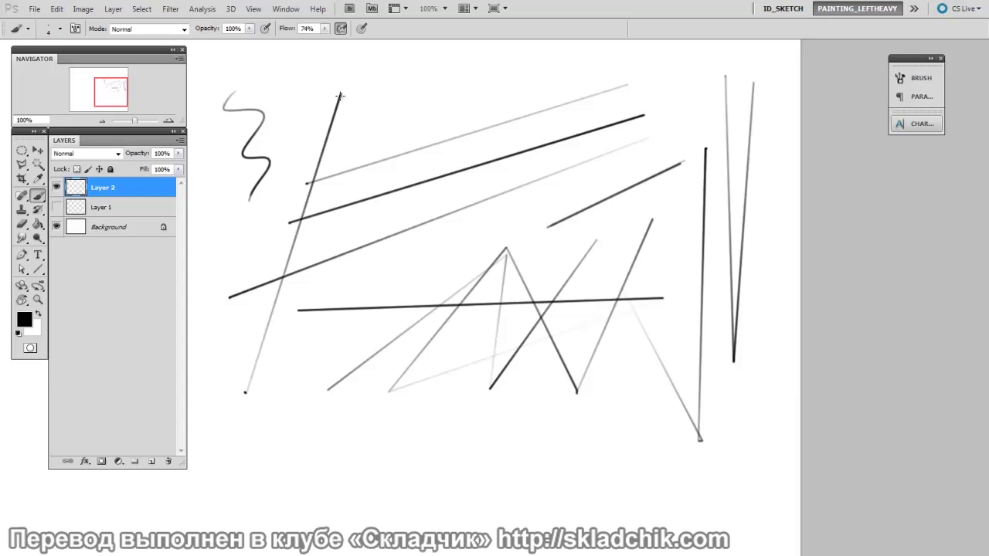
{"action": "mouse_move", "coordinate": [228, 363]}
{"action": "left_mouse_down"}
{"action": "mouse_move", "coordinate": [479, 159]}
{"action": "mouse_move", "coordinate": [539, 140]}
{"action": "left_mouse_up"}
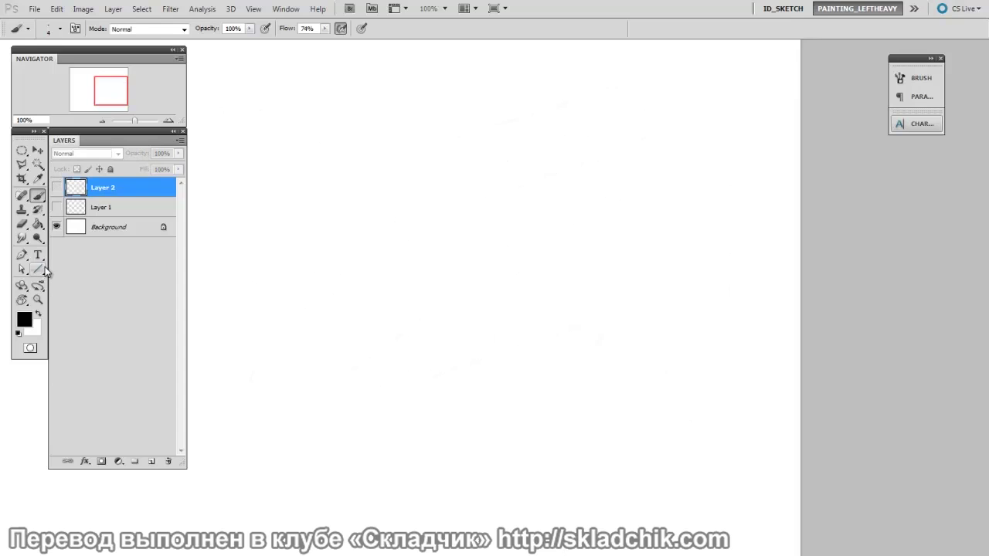
Choose the Line tool, set its weight to 2 px and use the Fill pixels mode
{"action": "left_click", "coordinate": [37, 269]}
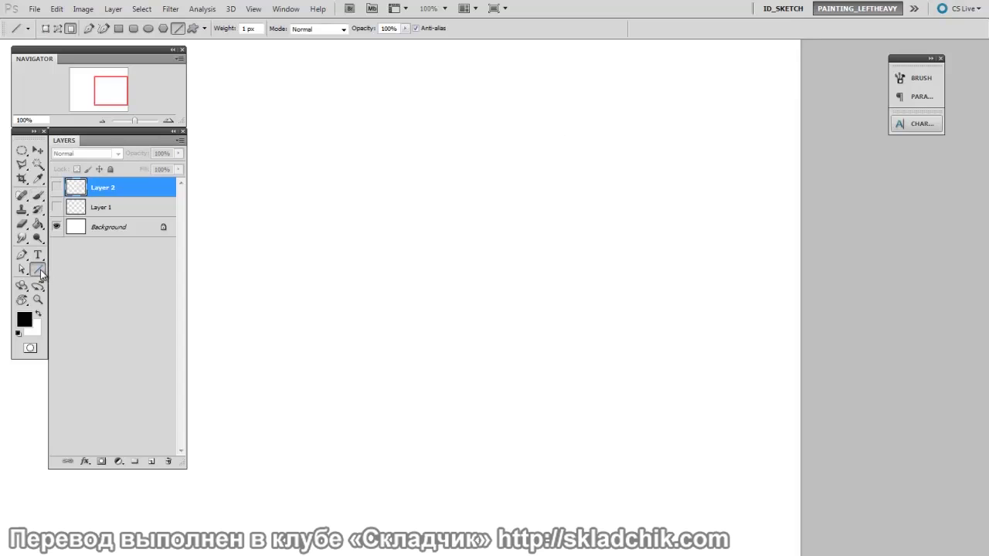
{"action": "left_click_drag", "start_coordinate": [43, 266], "coordinate": [113, 316]}
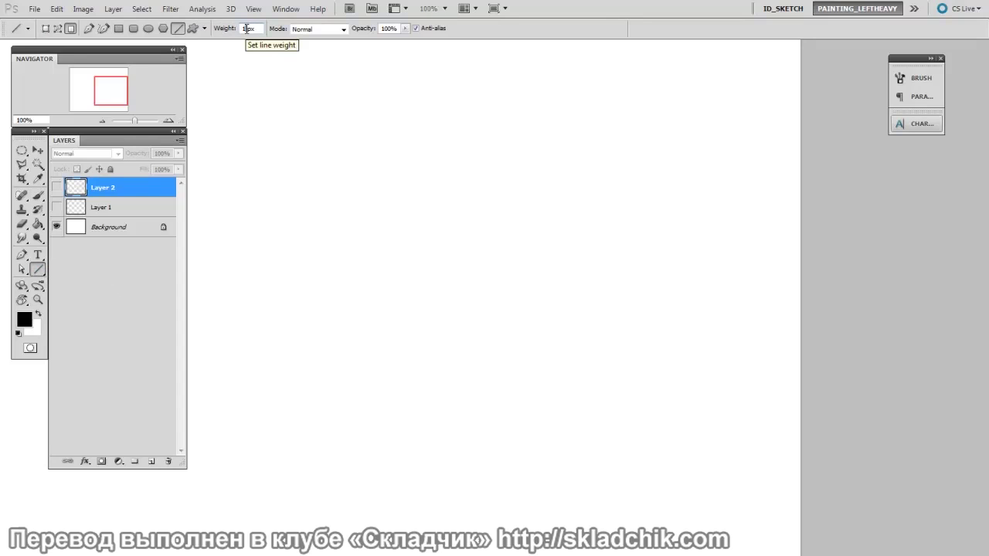
{"action": "left_click", "coordinate": [246, 28]}
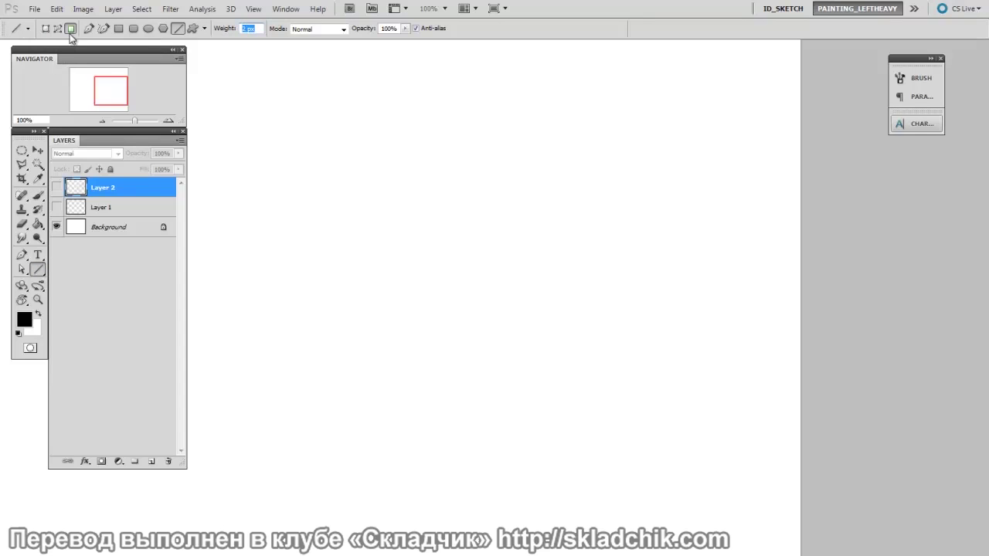
{"action": "left_click", "coordinate": [46, 28]}
{"action": "left_click", "coordinate": [57, 28]}
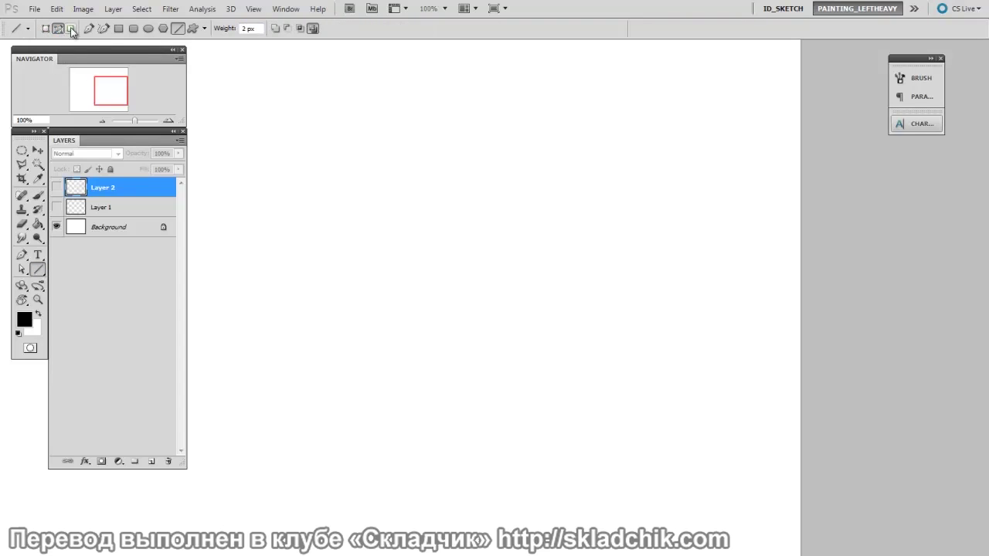
{"action": "left_click", "coordinate": [70, 28]}
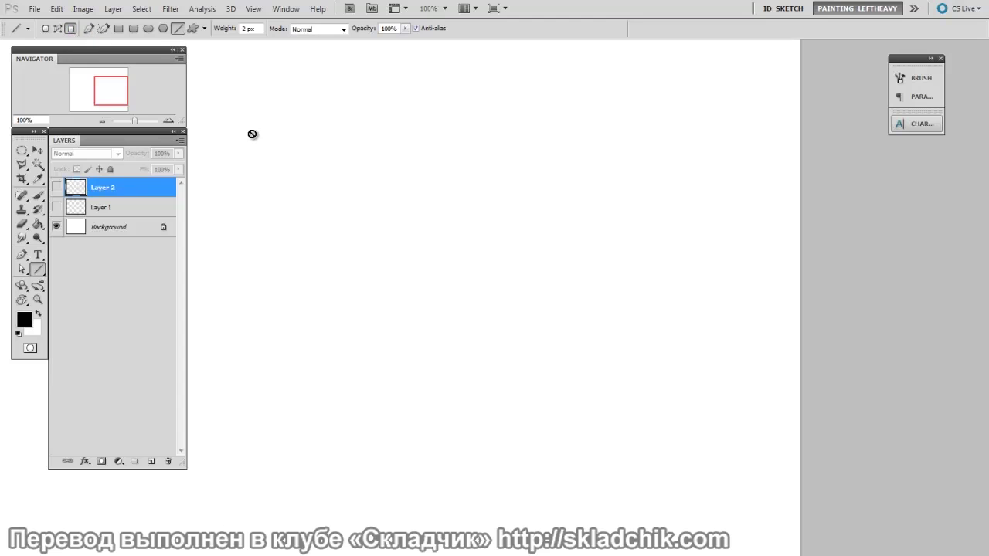
Add a new layer and draw five straight 2 px lines fanning downward across the canvas
{"action": "key", "text": "ctrl+shift+alt+n"}
{"action": "left_click_drag", "start_coordinate": [252, 111], "coordinate": [649, 157]}
{"action": "left_click_drag", "start_coordinate": [241, 147], "coordinate": [698, 285]}
{"action": "mouse_move", "coordinate": [227, 164]}
{"action": "left_mouse_down"}
{"action": "mouse_move", "coordinate": [679, 311]}
{"action": "mouse_move", "coordinate": [629, 327]}
{"action": "mouse_move", "coordinate": [659, 337]}
{"action": "left_mouse_up"}
{"action": "left_click_drag", "start_coordinate": [257, 135], "coordinate": [743, 245]}
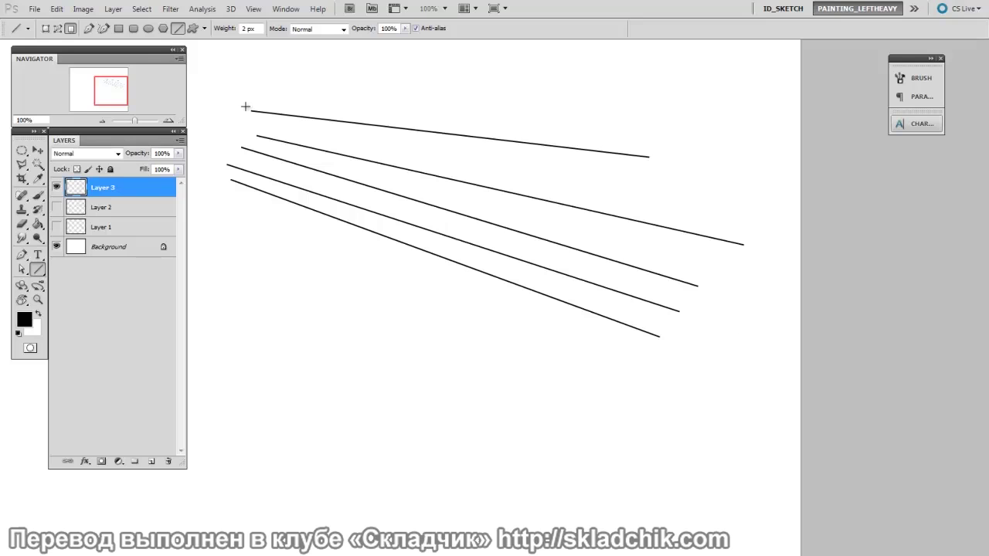
Try brushing a freehand stroke just above the topmost line and erasing part of it, and undo both
{"action": "key", "text": "b"}
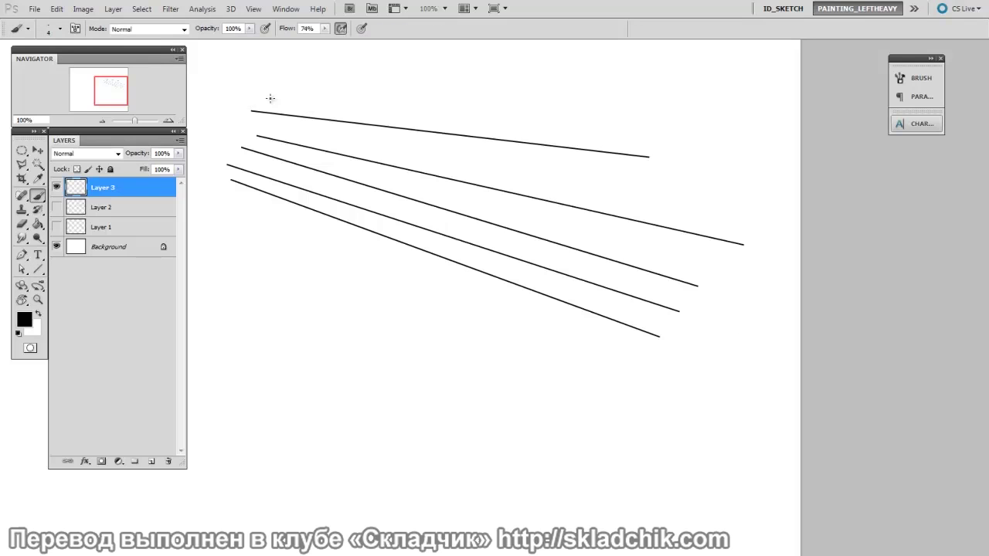
{"action": "left_click_drag", "start_coordinate": [255, 101], "coordinate": [731, 151]}
{"action": "key", "text": "e"}
{"action": "key", "text": "ctrl+z"}
{"action": "key", "text": "b"}
{"action": "left_click_drag", "start_coordinate": [246, 101], "coordinate": [688, 140]}
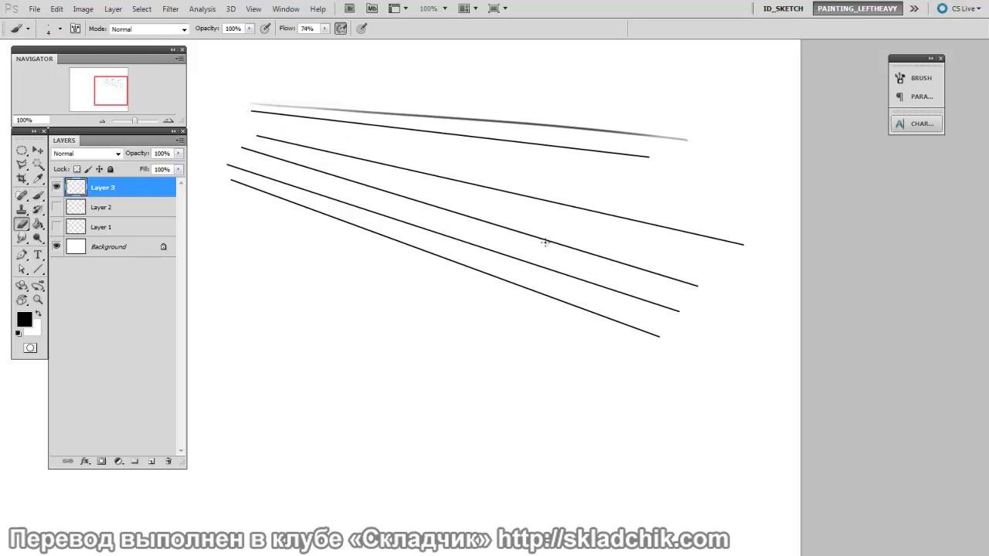
{"action": "key", "text": "e"}
{"action": "left_click_drag", "start_coordinate": [280, 104], "coordinate": [360, 100]}
{"action": "key", "text": "ctrl+z"}
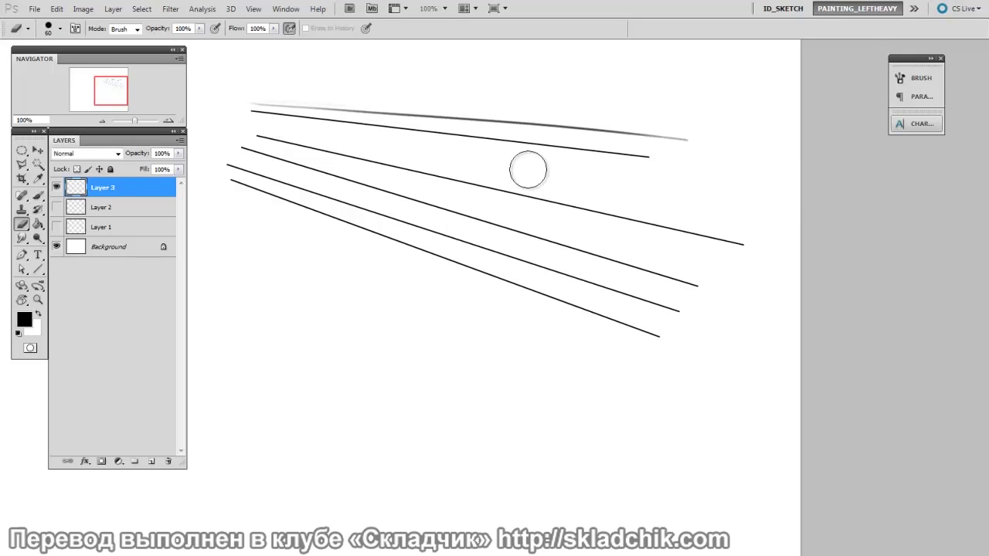
{"action": "key", "text": "ctrl+alt+z"}
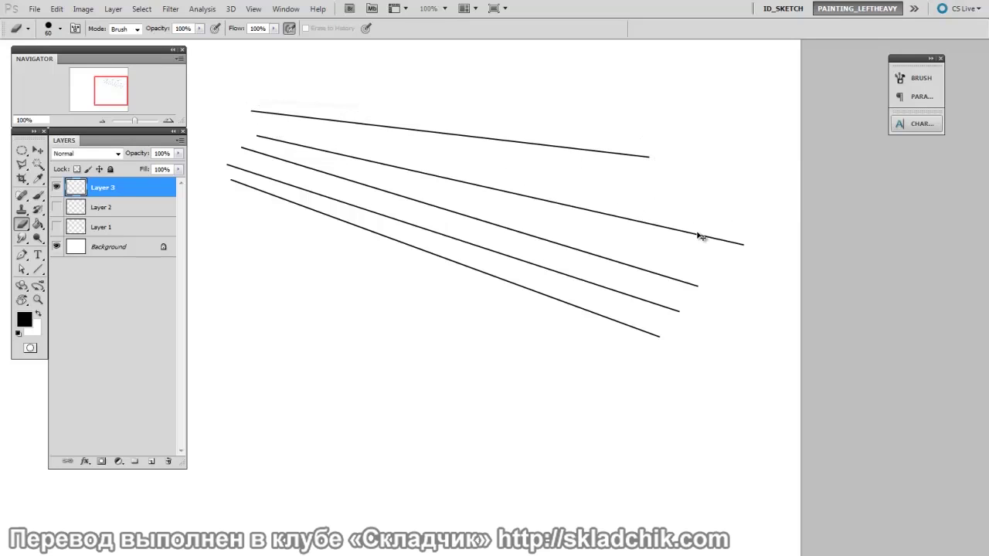
Draw a long 2 px straight line above the topmost line with the Line tool
{"action": "left_click", "coordinate": [38, 268]}
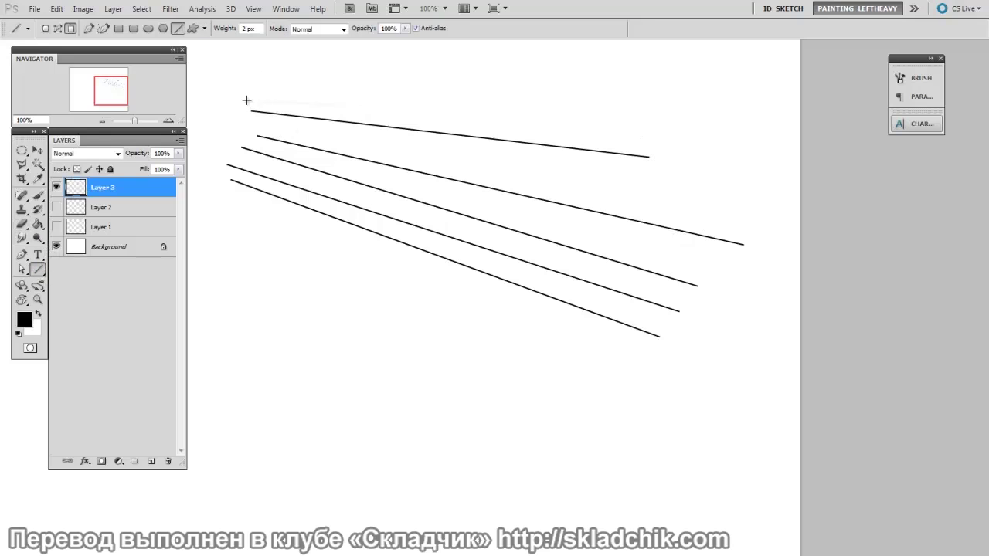
{"action": "left_click_drag", "start_coordinate": [242, 95], "coordinate": [744, 144]}
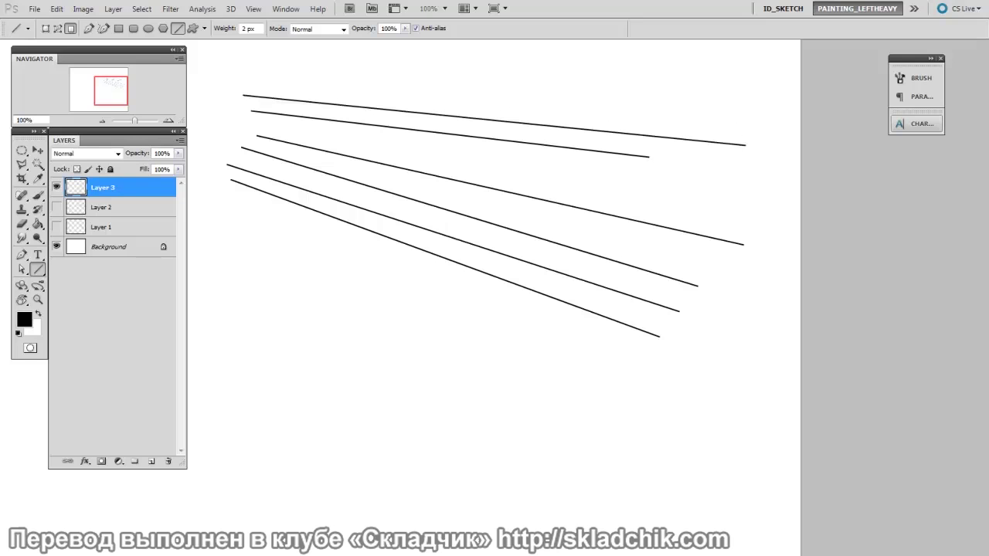
{"action": "mouse_move", "coordinate": [693, 133]}
{"action": "left_mouse_down"}
{"action": "mouse_move", "coordinate": [749, 322]}
{"action": "mouse_move", "coordinate": [636, 371]}
{"action": "mouse_move", "coordinate": [625, 388]}
{"action": "left_mouse_up"}
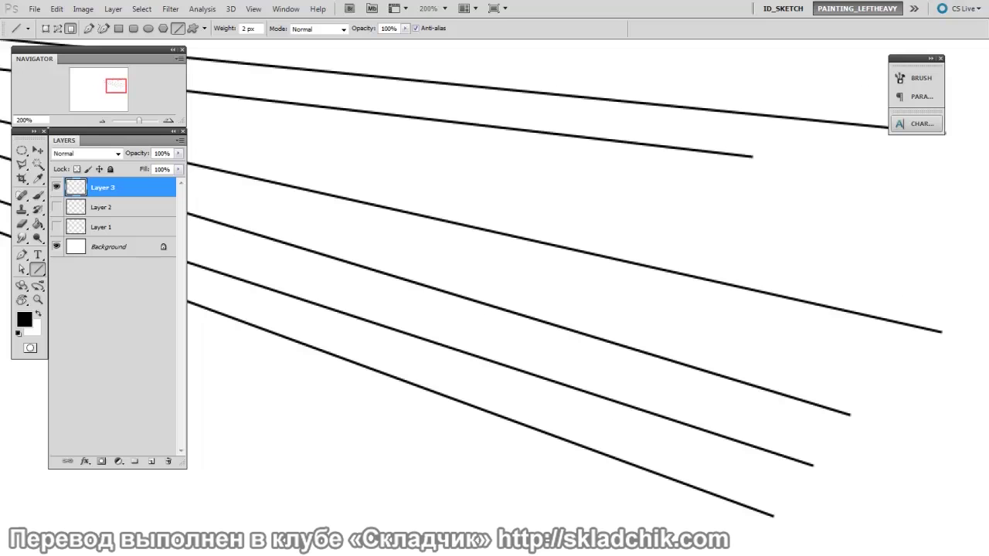
Set the line weight to 10 px and draw a thick, nearly horizontal line above the fanned lines
{"action": "left_click_drag", "start_coordinate": [618, 177], "coordinate": [481, 255]}
{"action": "type", "text": "10"}
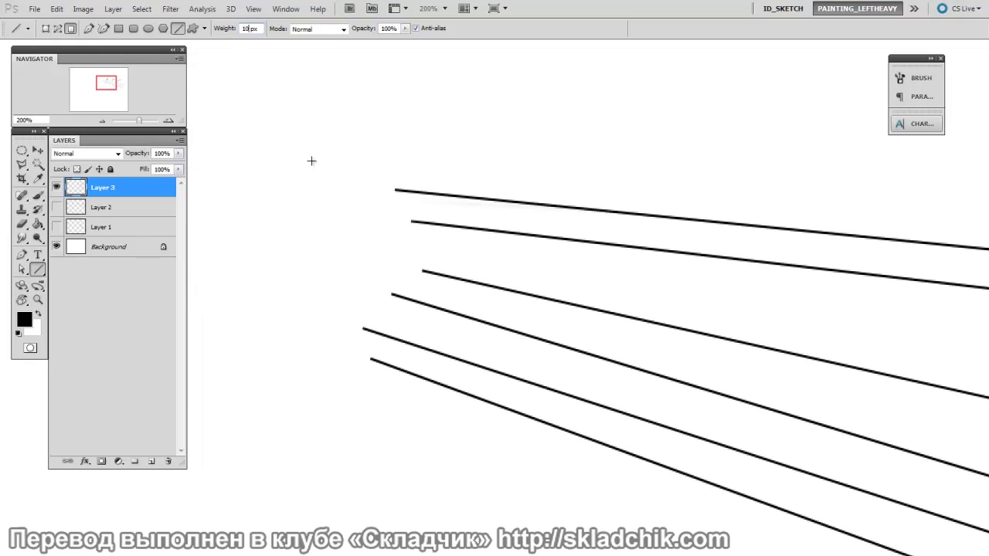
{"action": "left_click_drag", "start_coordinate": [277, 124], "coordinate": [781, 129]}
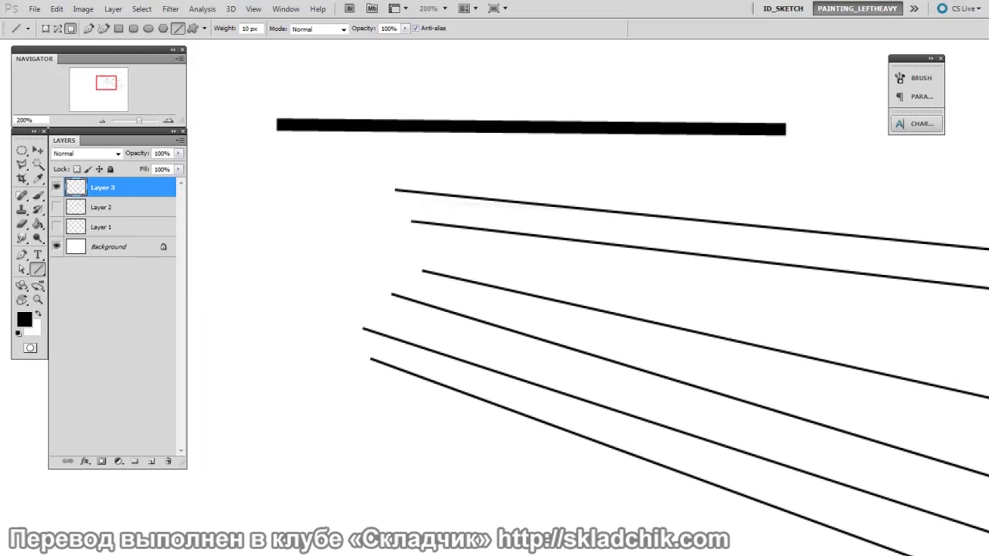
{"action": "key", "text": "ctrl+minus"}
{"action": "key", "text": "e"}
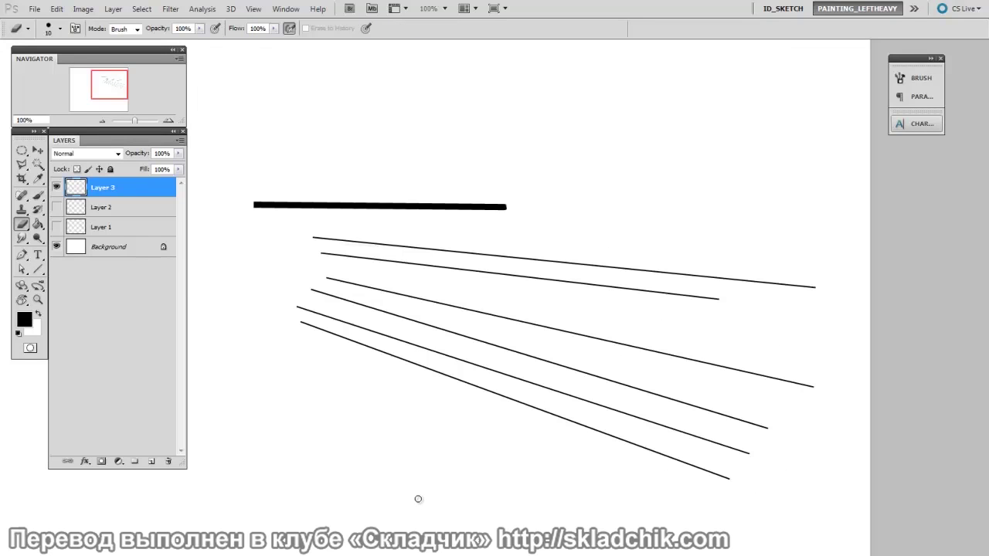
{"action": "key", "text": "ctrl+minus"}
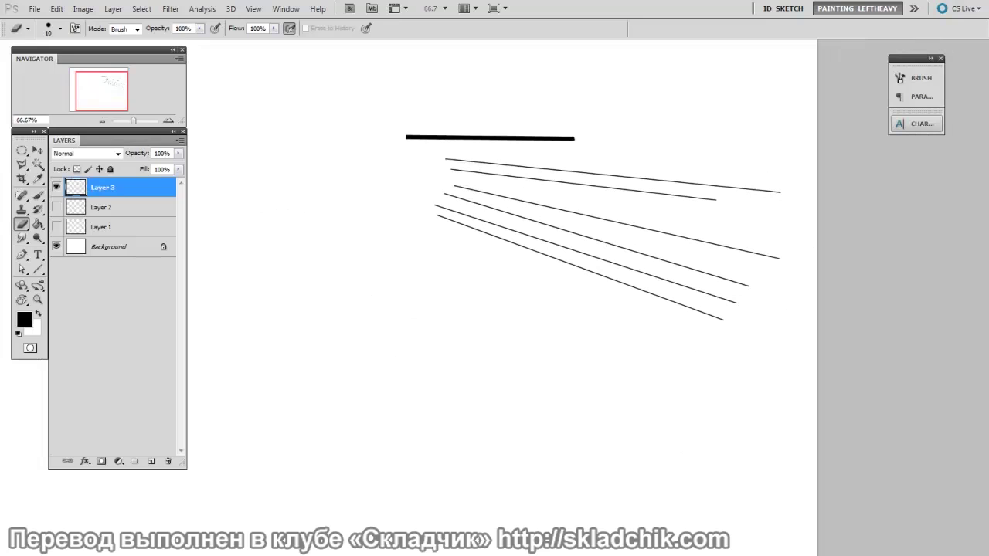
Set the Line tool's weight to 2 px and draw a long diagonal line across the canvas
{"action": "left_click", "coordinate": [38, 269]}
{"action": "left_click", "coordinate": [244, 28]}
{"action": "type", "text": "2"}
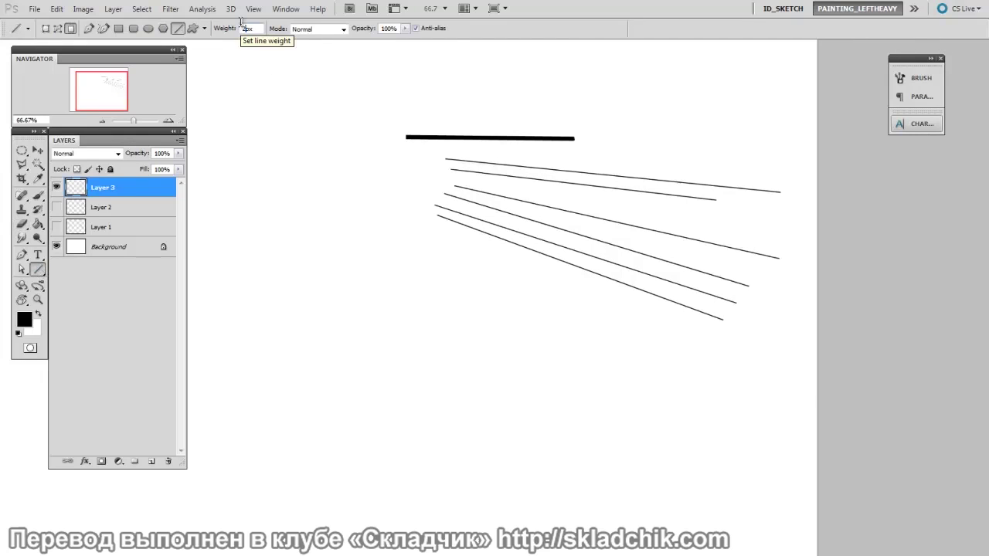
{"action": "left_click_drag", "start_coordinate": [198, 70], "coordinate": [750, 435]}
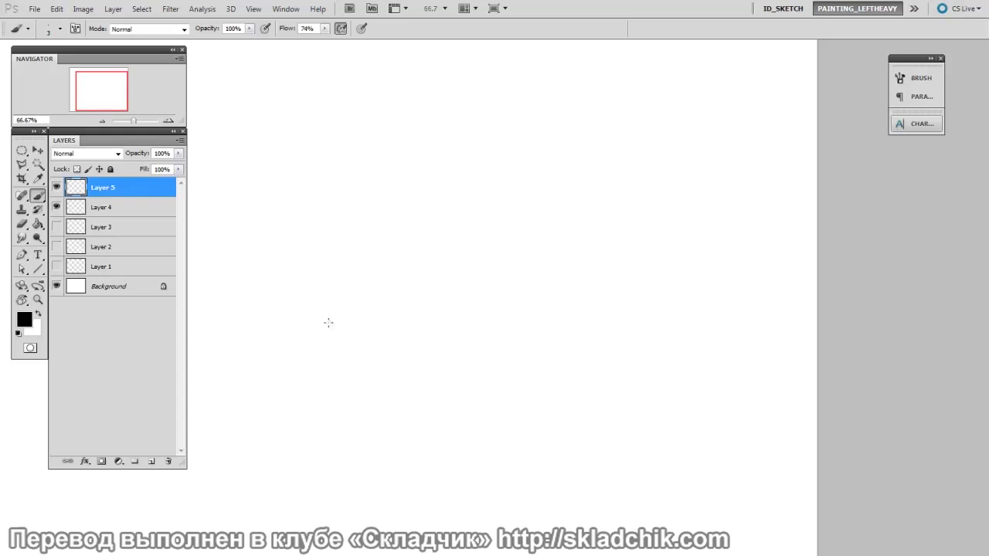
Brush three long freehand diagonal strokes across the canvas and a pair of flatter strokes above them
{"action": "left_click_drag", "start_coordinate": [265, 302], "coordinate": [541, 127]}
{"action": "left_click_drag", "start_coordinate": [255, 338], "coordinate": [651, 111]}
{"action": "left_click_drag", "start_coordinate": [261, 360], "coordinate": [711, 115]}
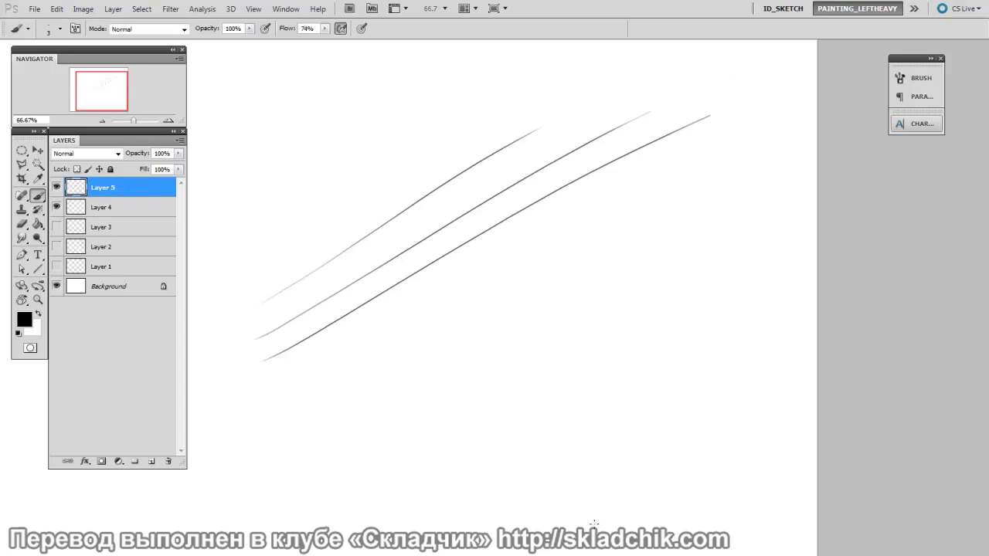
{"action": "scroll", "coordinate": [388, 338], "scroll_direction": "up", "scroll_amount": 3}
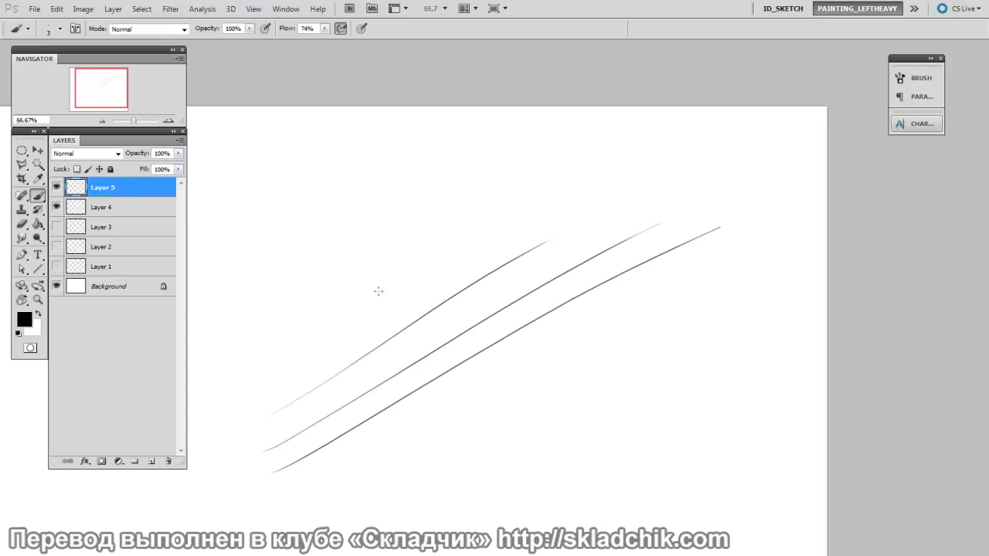
{"action": "left_click_drag", "start_coordinate": [249, 275], "coordinate": [722, 164]}
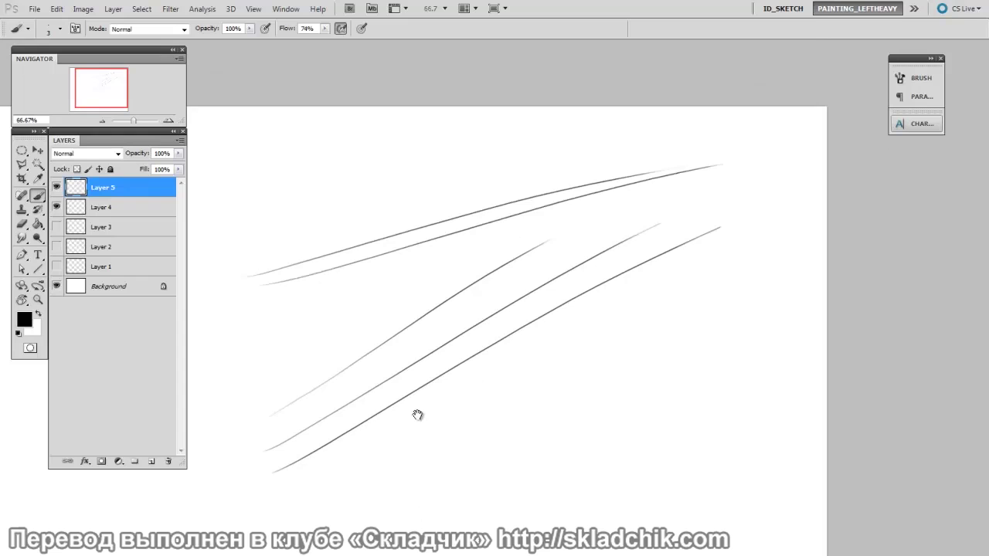
Clear the practice strokes from the layer and brush freehand vertical and horizontal strokes across the canvas
{"action": "left_click_drag", "start_coordinate": [417, 412], "coordinate": [481, 309]}
{"action": "key", "text": "Delete"}
{"action": "mouse_move", "coordinate": [459, 123]}
{"action": "left_mouse_down"}
{"action": "mouse_move", "coordinate": [460, 283]}
{"action": "mouse_move", "coordinate": [480, 248]}
{"action": "mouse_move", "coordinate": [482, 501]}
{"action": "left_mouse_up"}
{"action": "left_click_drag", "start_coordinate": [267, 248], "coordinate": [426, 245]}
{"action": "left_click_drag", "start_coordinate": [593, 248], "coordinate": [757, 259]}
{"action": "left_click_drag", "start_coordinate": [227, 272], "coordinate": [758, 258]}
{"action": "left_click_drag", "start_coordinate": [228, 292], "coordinate": [789, 280]}
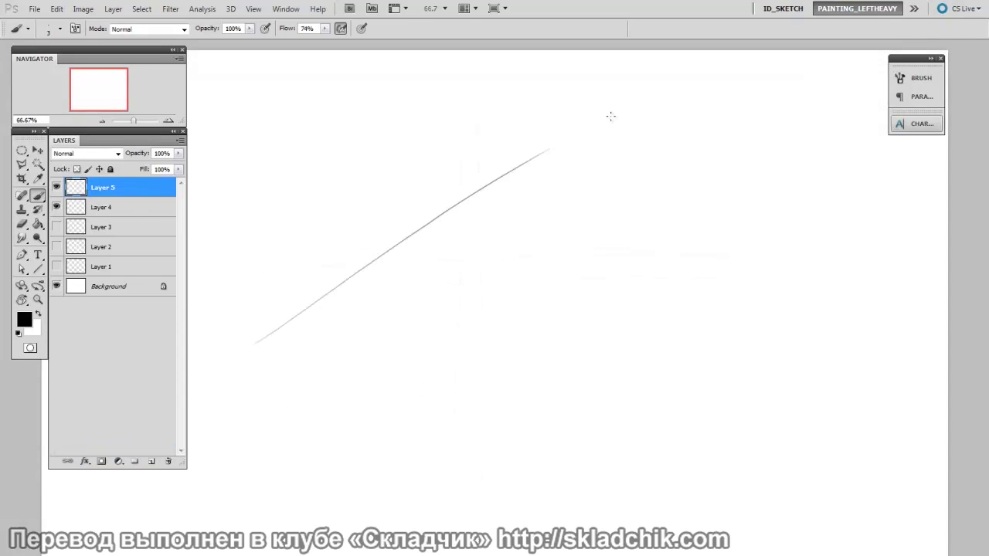
Brush a closely spaced set of parallel freehand diagonal strokes
{"action": "left_click_drag", "start_coordinate": [263, 376], "coordinate": [585, 153]}
{"action": "mouse_move", "coordinate": [295, 376]}
{"action": "left_mouse_down"}
{"action": "mouse_move", "coordinate": [605, 161]}
{"action": "mouse_move", "coordinate": [590, 173]}
{"action": "mouse_move", "coordinate": [633, 164]}
{"action": "left_mouse_up"}
{"action": "left_click_drag", "start_coordinate": [343, 384], "coordinate": [667, 156]}
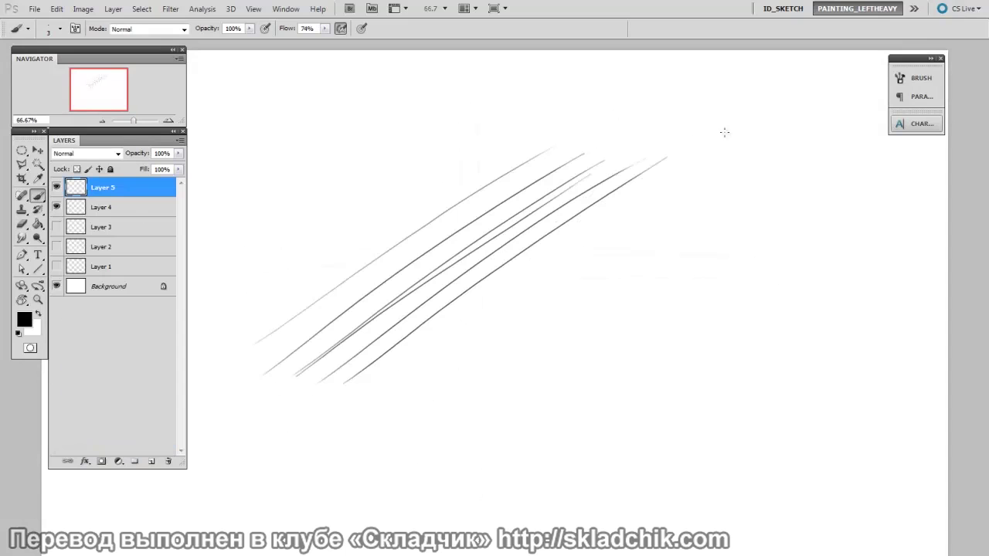
Rotate the canvas to different angles and brush freehand strokes beside and across the parallel strokes
{"action": "key", "text": "r"}
{"action": "mouse_move", "coordinate": [593, 184]}
{"action": "left_mouse_down"}
{"action": "mouse_move", "coordinate": [739, 154]}
{"action": "mouse_move", "coordinate": [777, 291]}
{"action": "mouse_move", "coordinate": [770, 317]}
{"action": "left_mouse_up"}
{"action": "mouse_move", "coordinate": [251, 280]}
{"action": "left_mouse_down"}
{"action": "mouse_move", "coordinate": [504, 71]}
{"action": "mouse_move", "coordinate": [494, 85]}
{"action": "left_mouse_up"}
{"action": "key", "text": "r"}
{"action": "mouse_move", "coordinate": [583, 325]}
{"action": "left_mouse_down"}
{"action": "mouse_move", "coordinate": [801, 237]}
{"action": "mouse_move", "coordinate": [800, 293]}
{"action": "left_mouse_up"}
{"action": "left_click_drag", "start_coordinate": [585, 127], "coordinate": [550, 387]}
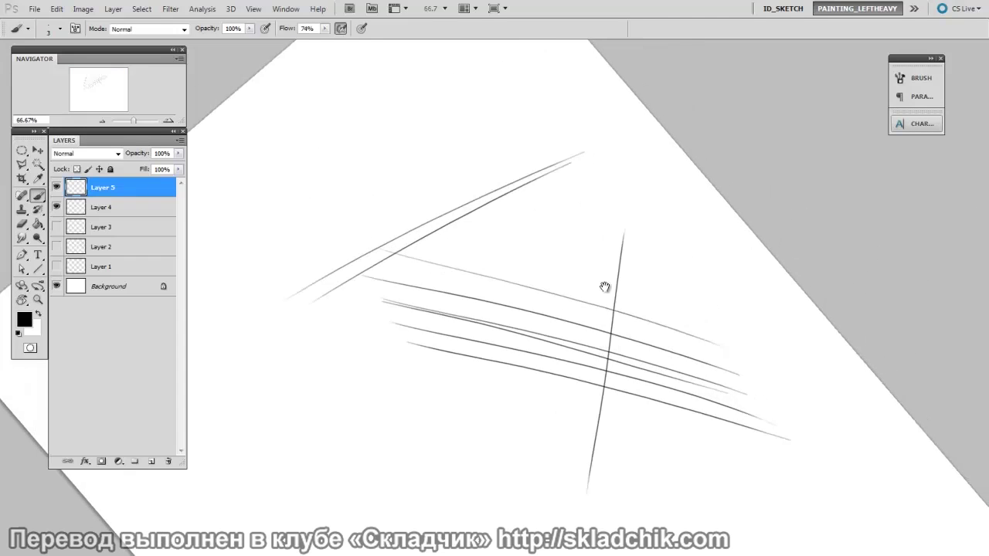
{"action": "key", "text": "r"}
{"action": "left_click_drag", "start_coordinate": [605, 287], "coordinate": [647, 190]}
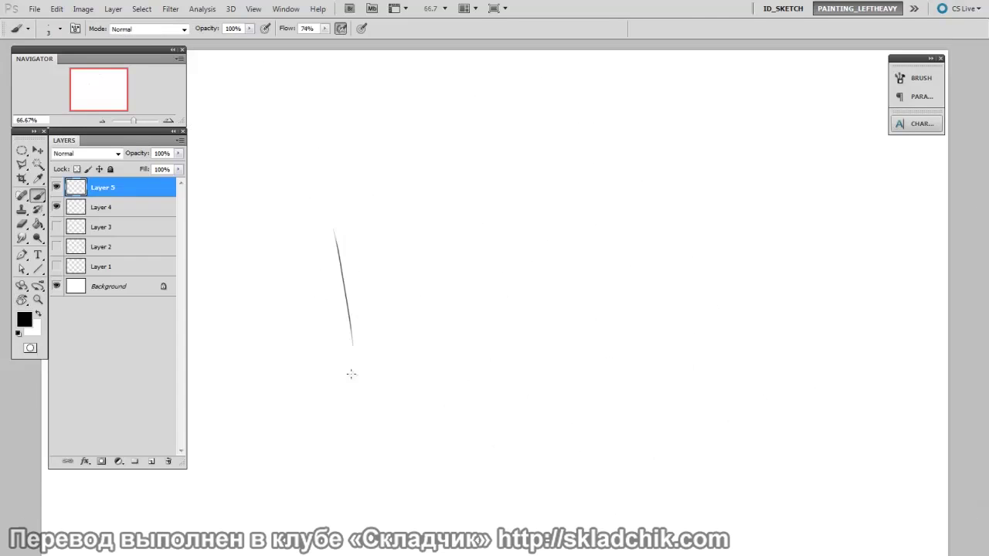
Brush a large freehand box in perspective near the middle of the empty canvas, letting the edges overshoot the corners
{"action": "left_click_drag", "start_coordinate": [332, 231], "coordinate": [468, 176]}
{"action": "mouse_move", "coordinate": [321, 223]}
{"action": "left_mouse_down"}
{"action": "mouse_move", "coordinate": [407, 309]}
{"action": "mouse_move", "coordinate": [556, 219]}
{"action": "left_mouse_up"}
{"action": "left_click_drag", "start_coordinate": [389, 292], "coordinate": [404, 400]}
{"action": "mouse_move", "coordinate": [347, 334]}
{"action": "left_mouse_down"}
{"action": "mouse_move", "coordinate": [408, 399]}
{"action": "mouse_move", "coordinate": [554, 317]}
{"action": "left_mouse_up"}
{"action": "left_click_drag", "start_coordinate": [509, 251], "coordinate": [504, 388]}
{"action": "left_click_drag", "start_coordinate": [439, 193], "coordinate": [529, 262]}
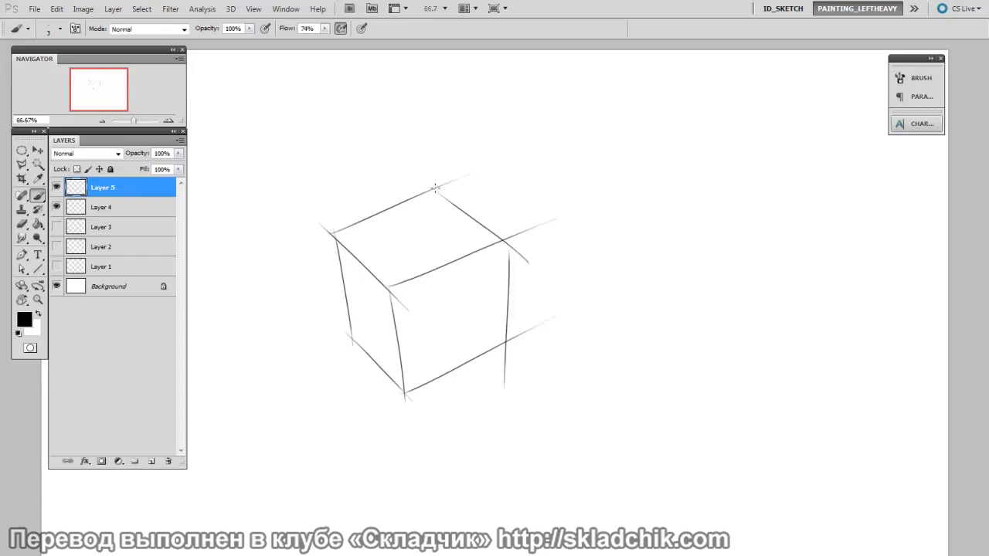
Brush a tall freehand box in perspective to the right of the large box
{"action": "mouse_move", "coordinate": [629, 173]}
{"action": "left_mouse_down"}
{"action": "mouse_move", "coordinate": [648, 312]}
{"action": "mouse_move", "coordinate": [720, 145]}
{"action": "left_mouse_up"}
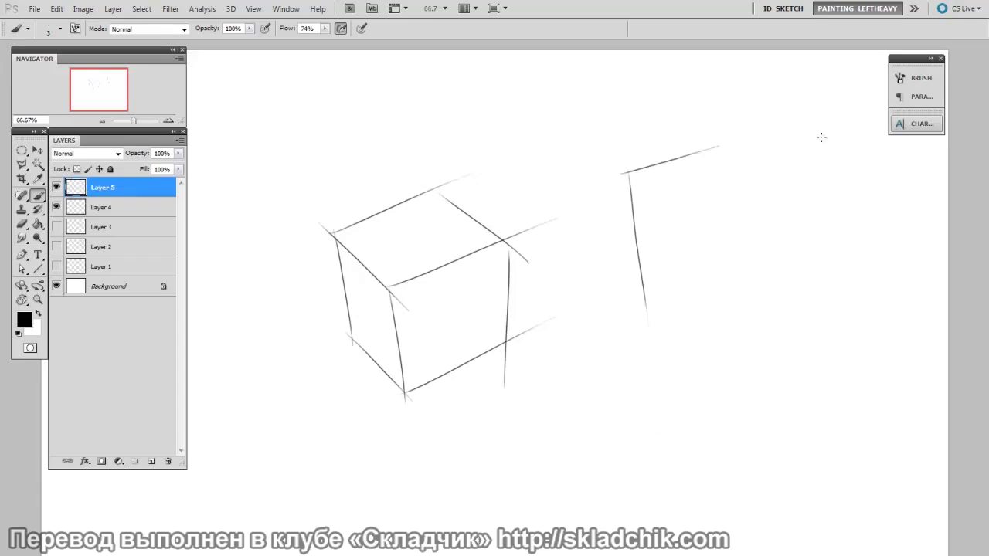
{"action": "left_click_drag", "start_coordinate": [664, 190], "coordinate": [782, 148]}
{"action": "left_click_drag", "start_coordinate": [713, 147], "coordinate": [780, 150]}
{"action": "mouse_move", "coordinate": [627, 174]}
{"action": "left_mouse_down"}
{"action": "mouse_move", "coordinate": [666, 190]}
{"action": "mouse_move", "coordinate": [693, 337]}
{"action": "left_mouse_up"}
{"action": "left_click_drag", "start_coordinate": [766, 151], "coordinate": [789, 345]}
{"action": "left_click_drag", "start_coordinate": [685, 312], "coordinate": [787, 262]}
{"action": "left_click_drag", "start_coordinate": [633, 275], "coordinate": [689, 314]}
Brush a low, wide freehand box directly beneath the tall box
{"action": "mouse_move", "coordinate": [588, 349]}
{"action": "left_mouse_down"}
{"action": "mouse_move", "coordinate": [605, 424]}
{"action": "mouse_move", "coordinate": [655, 329]}
{"action": "left_mouse_up"}
{"action": "mouse_move", "coordinate": [588, 349]}
{"action": "left_mouse_down"}
{"action": "mouse_move", "coordinate": [653, 375]}
{"action": "mouse_move", "coordinate": [723, 353]}
{"action": "left_mouse_up"}
{"action": "left_click_drag", "start_coordinate": [654, 331], "coordinate": [750, 355]}
{"action": "left_click_drag", "start_coordinate": [642, 374], "coordinate": [652, 416]}
{"action": "left_click_drag", "start_coordinate": [723, 354], "coordinate": [729, 411]}
{"action": "left_click_drag", "start_coordinate": [650, 425], "coordinate": [737, 416]}
{"action": "left_click_drag", "start_coordinate": [596, 396], "coordinate": [652, 423]}
Brush a small freehand box seen from below, above and slightly right of the large box
{"action": "mouse_move", "coordinate": [488, 114]}
{"action": "left_mouse_down"}
{"action": "mouse_move", "coordinate": [500, 172]}
{"action": "mouse_move", "coordinate": [523, 73]}
{"action": "left_mouse_up"}
{"action": "left_click_drag", "start_coordinate": [500, 172], "coordinate": [536, 141]}
{"action": "mouse_move", "coordinate": [524, 73]}
{"action": "left_mouse_down"}
{"action": "mouse_move", "coordinate": [542, 182]}
{"action": "mouse_move", "coordinate": [629, 82]}
{"action": "left_mouse_up"}
{"action": "left_click_drag", "start_coordinate": [536, 140], "coordinate": [618, 137]}
{"action": "mouse_move", "coordinate": [589, 78]}
{"action": "left_mouse_down"}
{"action": "mouse_move", "coordinate": [598, 155]}
{"action": "mouse_move", "coordinate": [591, 138]}
{"action": "left_mouse_up"}
{"action": "left_click_drag", "start_coordinate": [499, 173], "coordinate": [556, 167]}
Brush a flat freehand box seen from below, above and to the left of the large box
{"action": "mouse_move", "coordinate": [278, 168]}
{"action": "left_mouse_down"}
{"action": "mouse_move", "coordinate": [283, 189]}
{"action": "mouse_move", "coordinate": [323, 117]}
{"action": "left_mouse_up"}
{"action": "left_click_drag", "start_coordinate": [285, 199], "coordinate": [331, 155]}
{"action": "mouse_move", "coordinate": [324, 118]}
{"action": "left_mouse_down"}
{"action": "mouse_move", "coordinate": [323, 146]}
{"action": "mouse_move", "coordinate": [413, 137]}
{"action": "left_mouse_up"}
{"action": "left_click_drag", "start_coordinate": [329, 162], "coordinate": [421, 172]}
{"action": "left_click_drag", "start_coordinate": [380, 130], "coordinate": [386, 182]}
{"action": "left_click_drag", "start_coordinate": [316, 209], "coordinate": [386, 166]}
{"action": "left_click_drag", "start_coordinate": [292, 195], "coordinate": [366, 192]}
Brush a small, narrow freehand box in perspective to the left of the large box
{"action": "mouse_move", "coordinate": [228, 265]}
{"action": "left_mouse_down"}
{"action": "mouse_move", "coordinate": [241, 337]}
{"action": "mouse_move", "coordinate": [269, 357]}
{"action": "mouse_move", "coordinate": [260, 265]}
{"action": "left_mouse_up"}
{"action": "left_click_drag", "start_coordinate": [241, 336], "coordinate": [280, 340]}
{"action": "left_click_drag", "start_coordinate": [259, 268], "coordinate": [294, 249]}
{"action": "left_click_drag", "start_coordinate": [267, 340], "coordinate": [309, 310]}
{"action": "left_click_drag", "start_coordinate": [296, 247], "coordinate": [313, 359]}
{"action": "left_click_drag", "start_coordinate": [228, 267], "coordinate": [291, 243]}
{"action": "left_click_drag", "start_coordinate": [249, 255], "coordinate": [315, 245]}
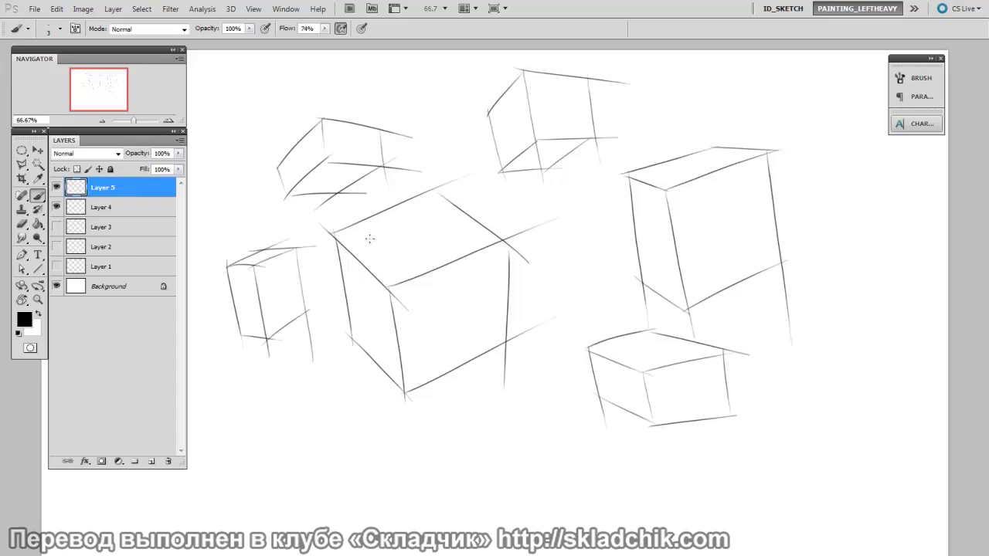
Brush a tall narrow box at the large box's lower left and a small elongated box below its right side
{"action": "mouse_move", "coordinate": [272, 383]}
{"action": "left_mouse_down"}
{"action": "mouse_move", "coordinate": [282, 481]}
{"action": "mouse_move", "coordinate": [307, 496]}
{"action": "mouse_move", "coordinate": [348, 354]}
{"action": "mouse_move", "coordinate": [367, 353]}
{"action": "mouse_move", "coordinate": [340, 367]}
{"action": "mouse_move", "coordinate": [351, 480]}
{"action": "mouse_move", "coordinate": [317, 458]}
{"action": "mouse_move", "coordinate": [306, 467]}
{"action": "left_mouse_up"}
{"action": "left_click_drag", "start_coordinate": [278, 463], "coordinate": [309, 469]}
{"action": "mouse_move", "coordinate": [467, 408]}
{"action": "left_mouse_down"}
{"action": "mouse_move", "coordinate": [474, 444]}
{"action": "mouse_move", "coordinate": [508, 383]}
{"action": "mouse_move", "coordinate": [550, 381]}
{"action": "mouse_move", "coordinate": [499, 414]}
{"action": "left_mouse_up"}
{"action": "mouse_move", "coordinate": [503, 415]}
{"action": "left_mouse_down"}
{"action": "mouse_move", "coordinate": [504, 456]}
{"action": "mouse_move", "coordinate": [555, 421]}
{"action": "left_mouse_up"}
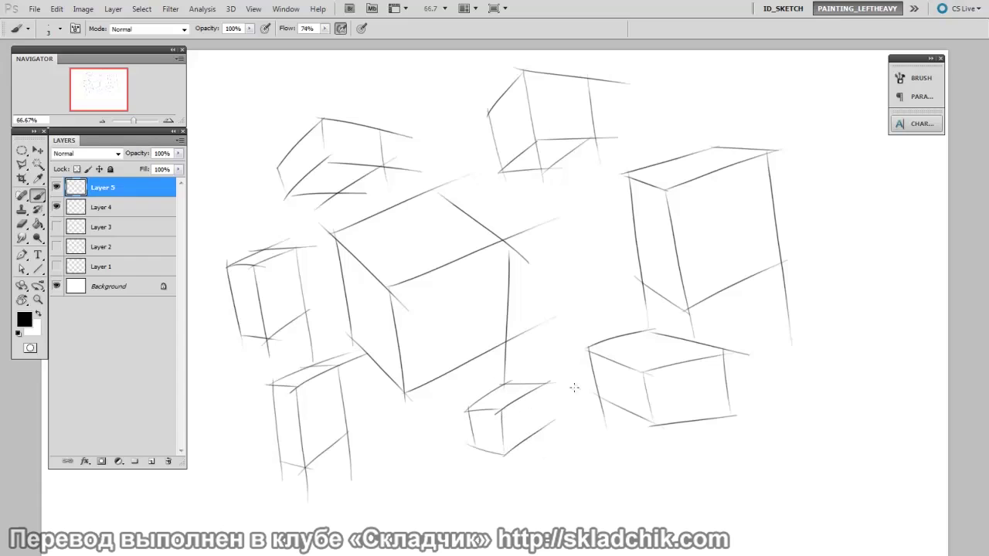